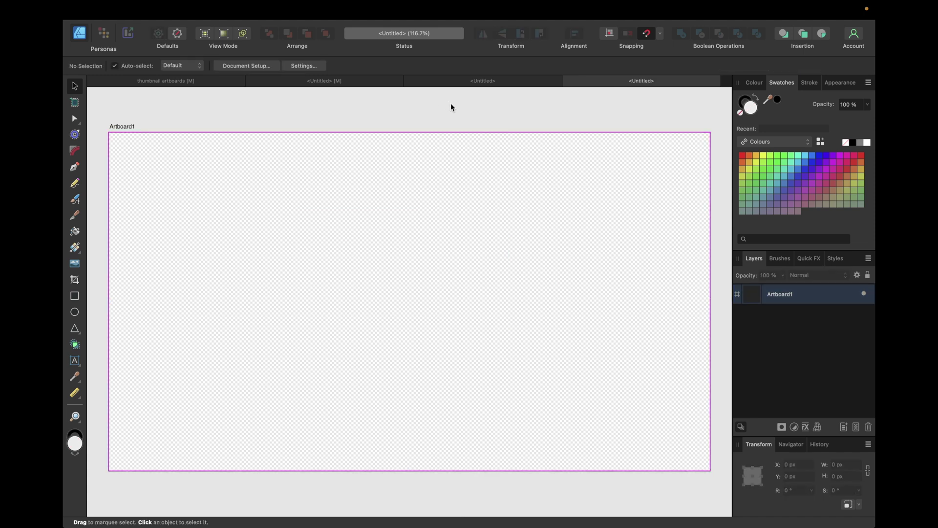
Step: Move the planet image's Background layer out of Artboard1 so that it sits above the artboard in the layer stack
scroll(558, 205, "down", 5)
left_click_drag(772, 321, 776, 291)
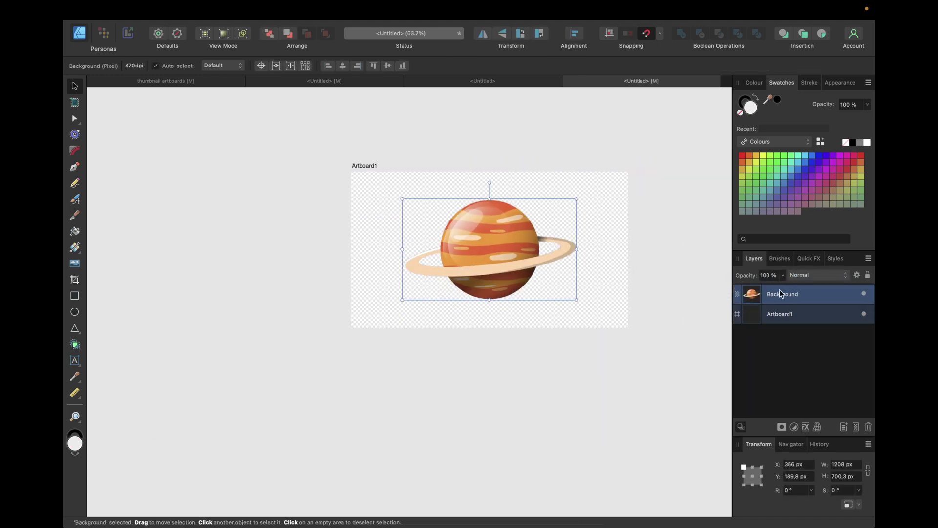
left_click(574, 205)
left_click(523, 219)
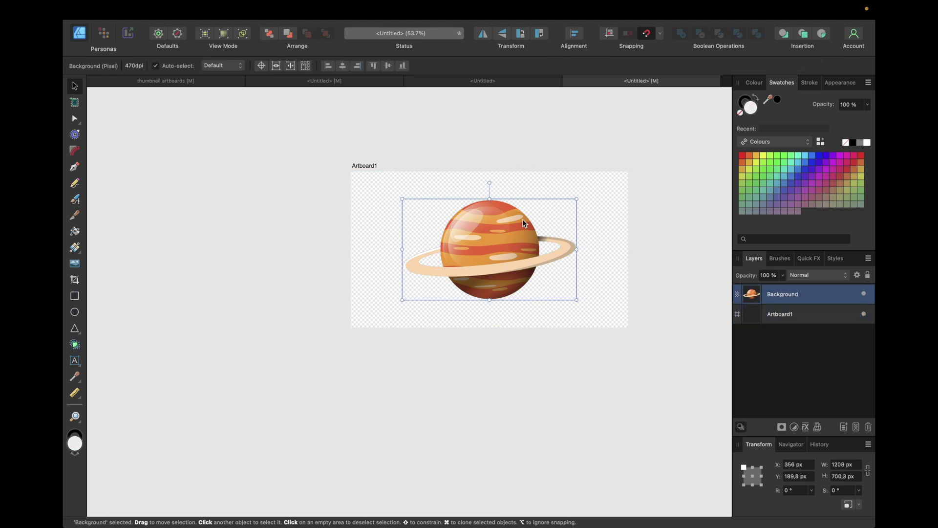
Step: Enlarge the planet image to about 1920 × 1113 px beyond the artboard's edges, keeping its layer outside and above Artboard1
left_click_drag(604, 207, 653, 175)
left_click_drag(540, 203, 548, 176)
left_click_drag(771, 321, 771, 292)
mouse_move(552, 188)
left_mouse_down()
mouse_move(573, 184)
mouse_move(544, 194)
left_mouse_up()
left_click_drag(774, 314, 781, 290)
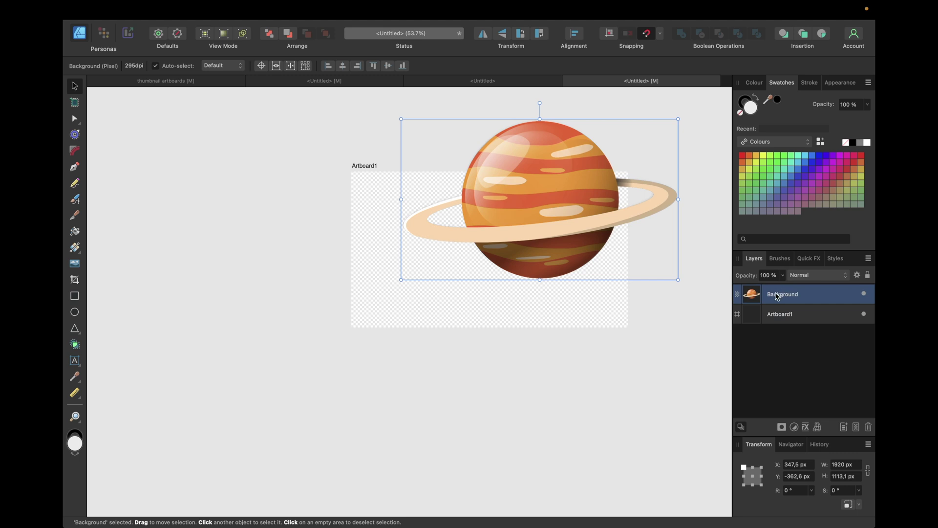
Step: Nest the Background layer inside Artboard1 and shrink the planet to about 1158 × 671 px, centred on the artboard
left_click_drag(775, 293, 775, 316)
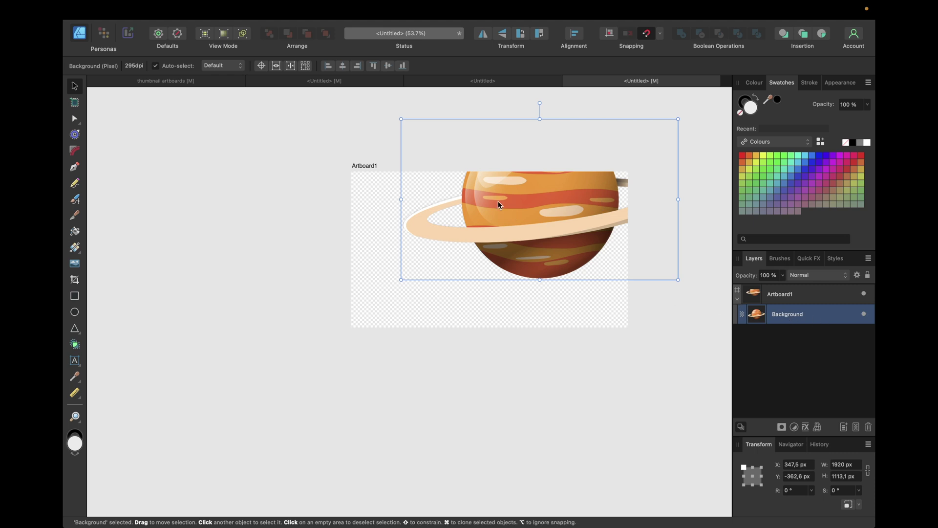
left_click_drag(592, 181, 540, 221)
left_click_drag(628, 167, 522, 225)
left_click_drag(427, 286, 480, 257)
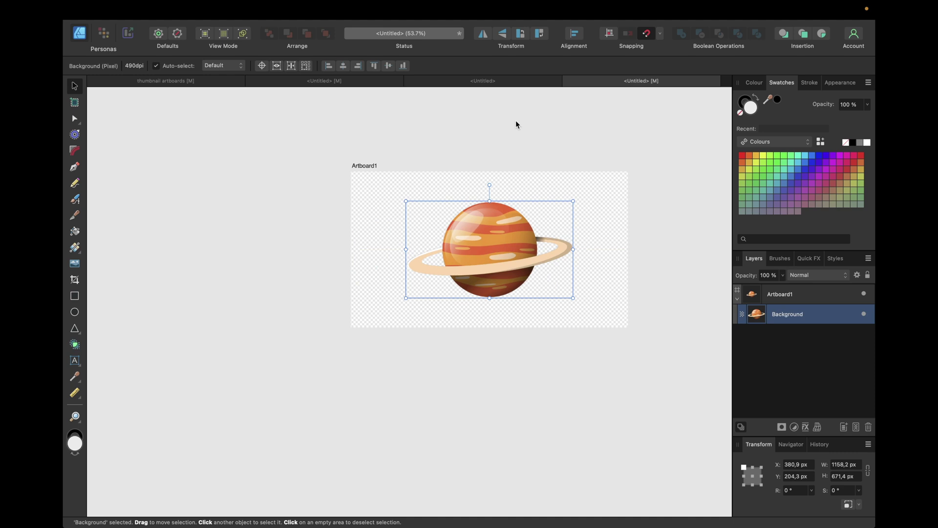
left_click(476, 130)
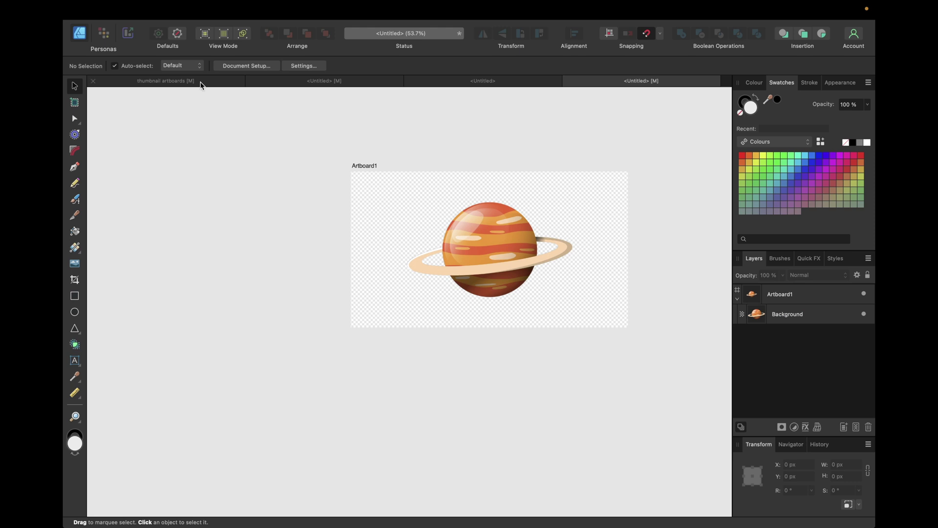
Step: Check the artboard names in the thumbnail artboards document, and rename Artboard1 as "planet" in the planet document
left_click(176, 82)
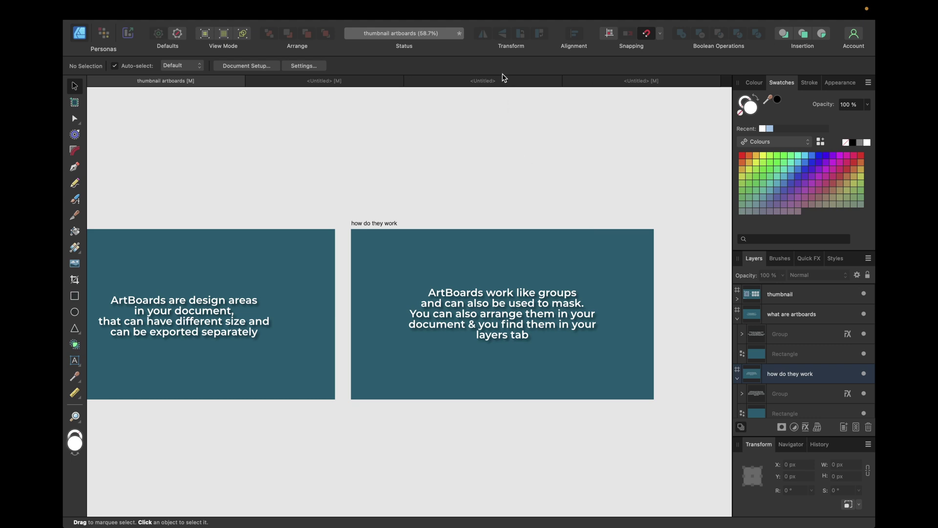
left_click(600, 80)
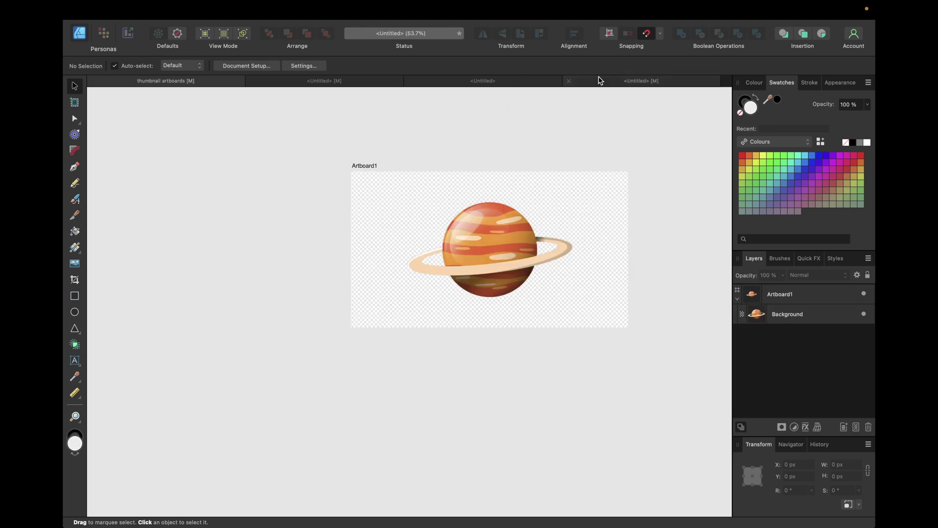
double_click(363, 166)
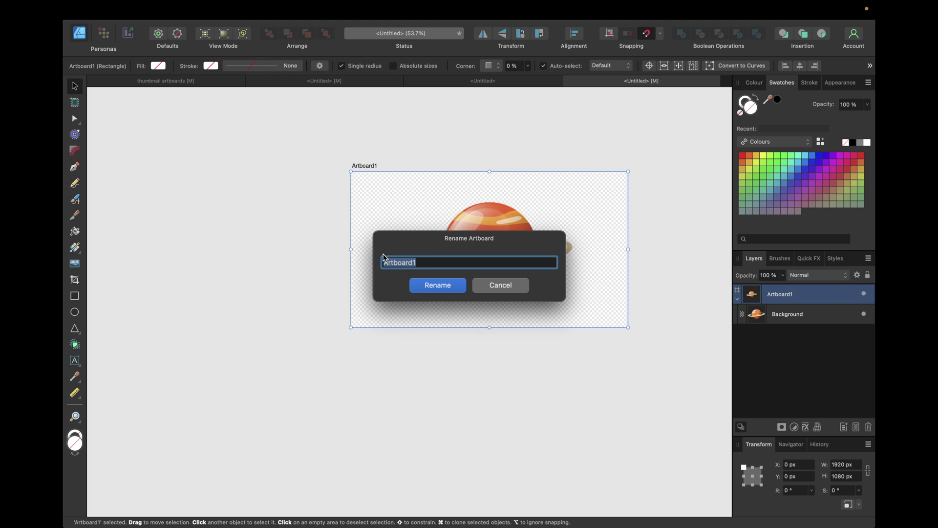
type("planet")
left_click(456, 292)
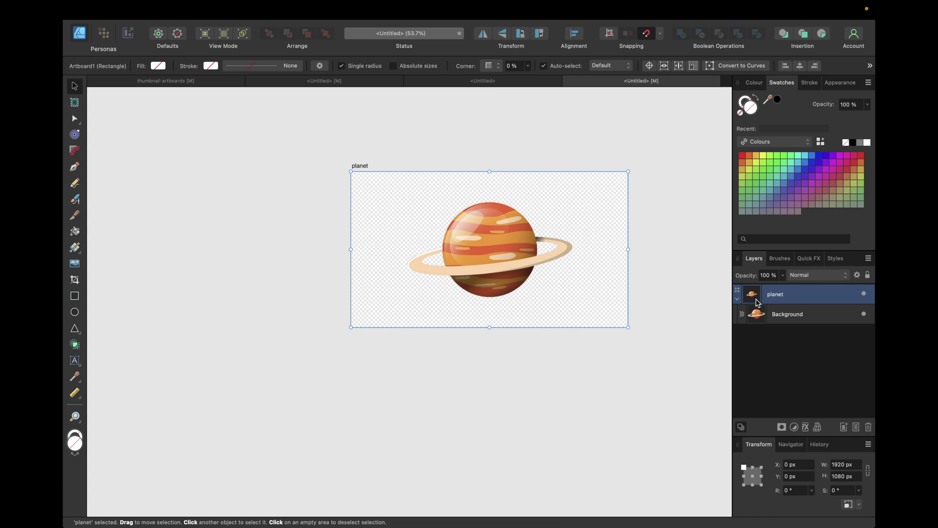
Step: Rename the artboard containing the planet as "example" through its layer entry
double_click(774, 293)
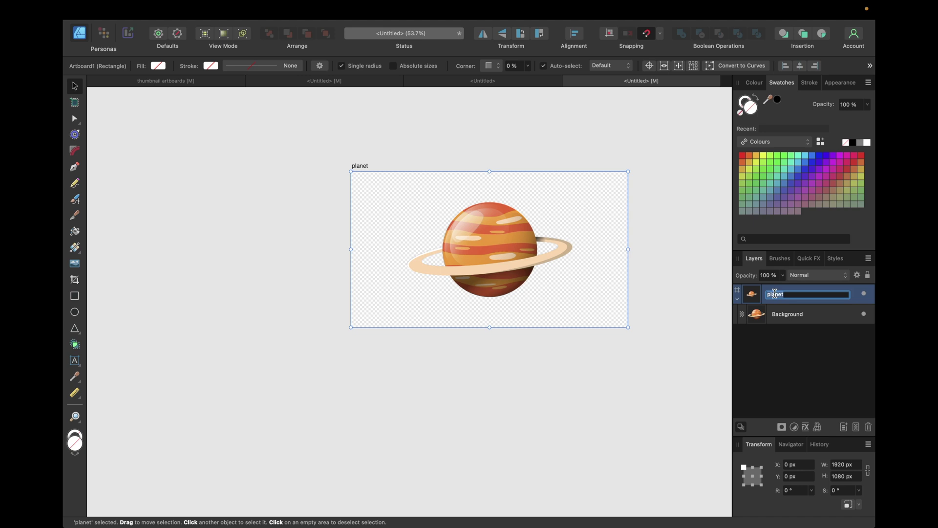
type("example")
key("Return")
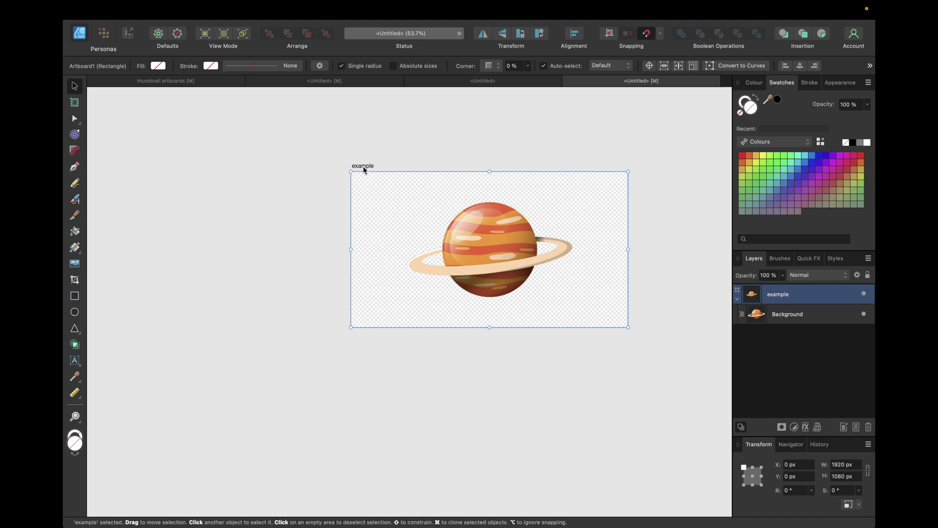
left_click(341, 157)
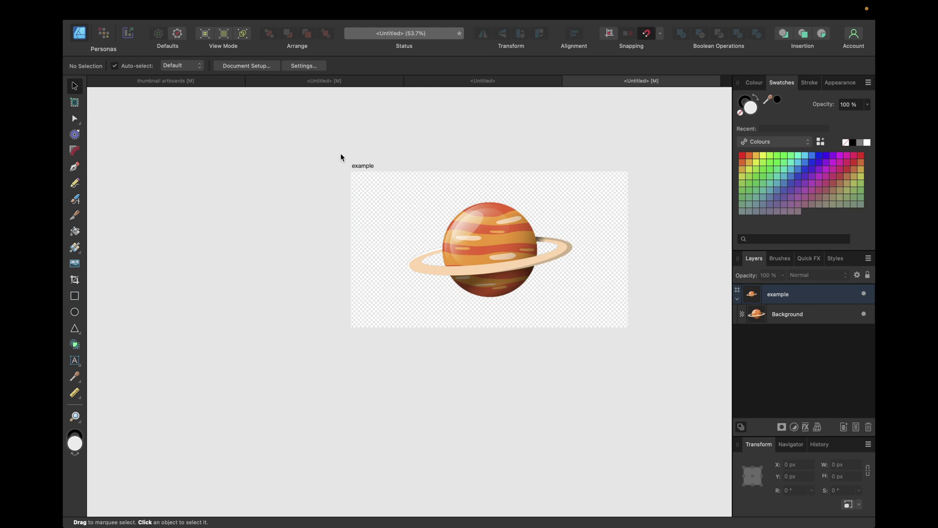
Step: Enlarge the example artboard freehand from its upper-right corner to about 2243 × 1262 px
scroll(341, 157, "right", 4)
scroll(341, 157, "up", 2)
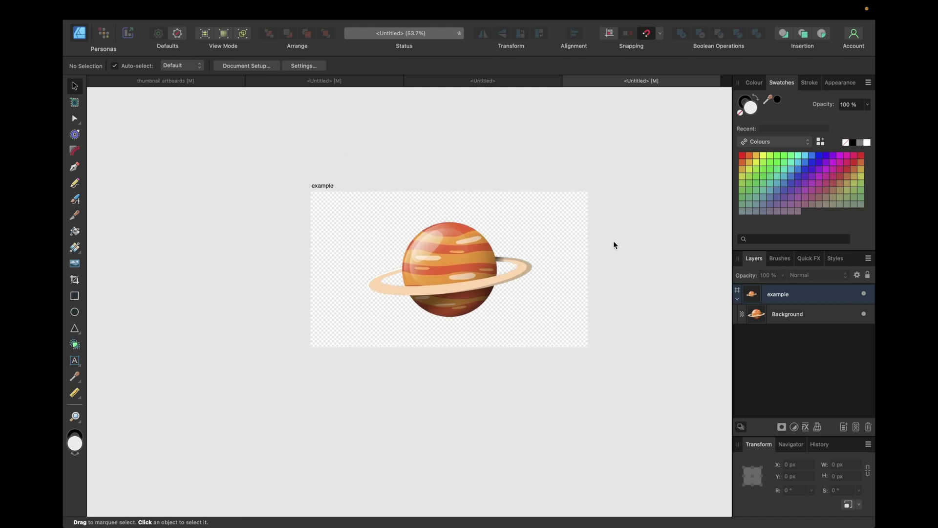
left_click(764, 293)
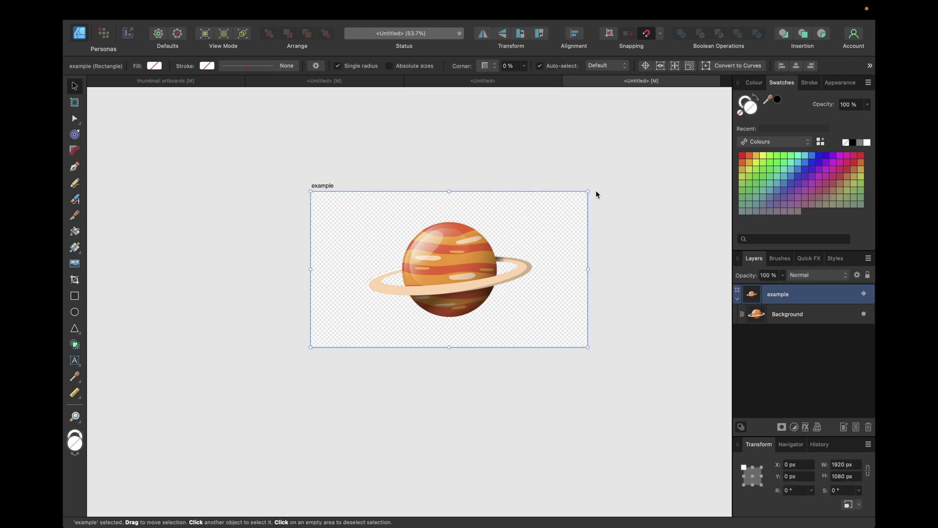
left_click_drag(587, 192, 629, 157)
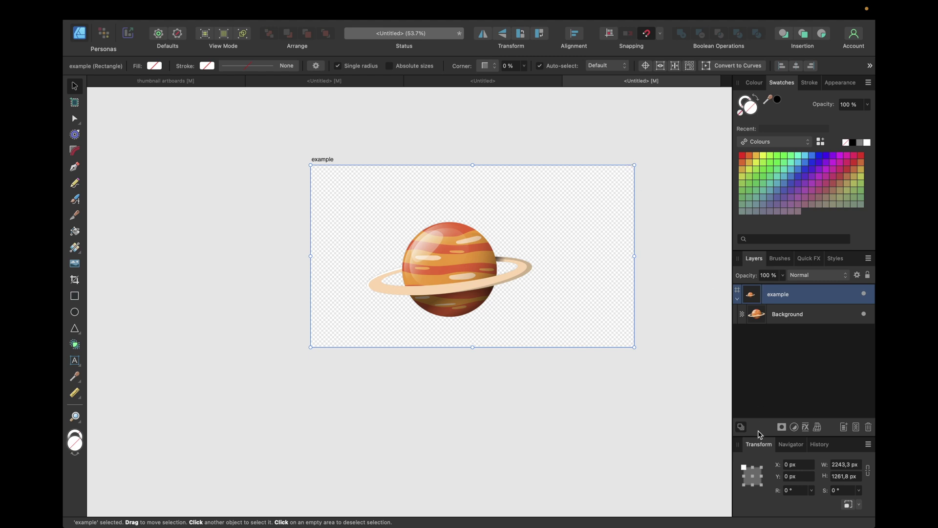
Step: Set the example artboard's width and height to 1000 px each
left_click(841, 464)
type("1000")
key("Return")
left_click(847, 478)
type("1000")
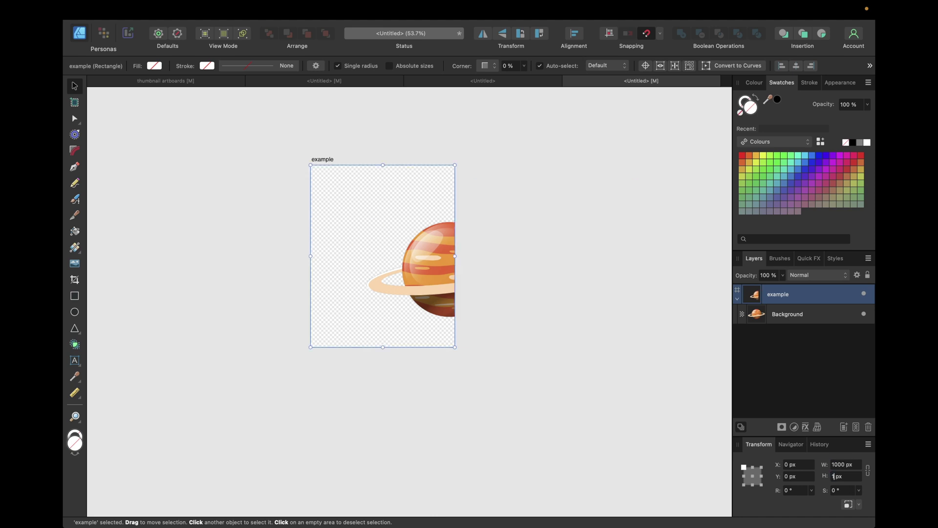
key("Return")
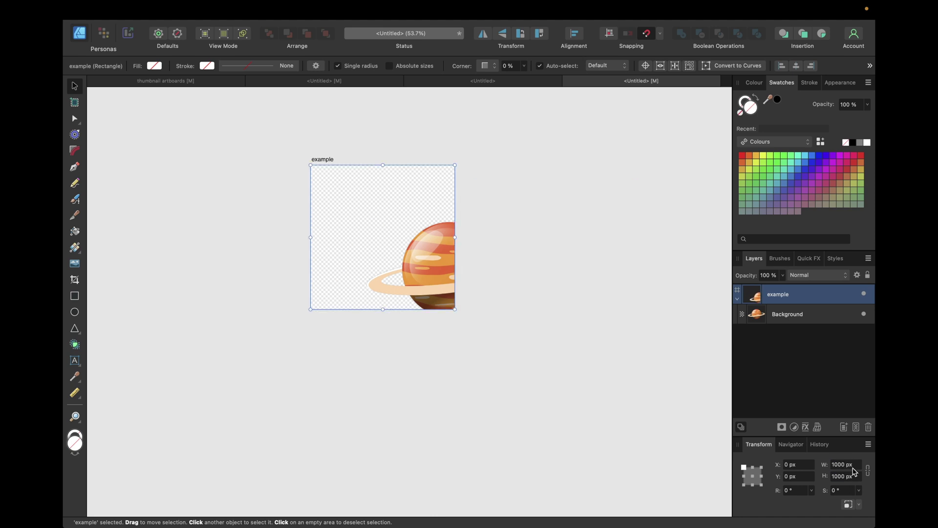
Step: Link the example artboard's proportions and set its size to 2000 × 2000 px
left_click(868, 472)
left_click_drag(845, 464, 826, 462)
type("2000")
double_click(838, 475)
type("2000")
key("Return")
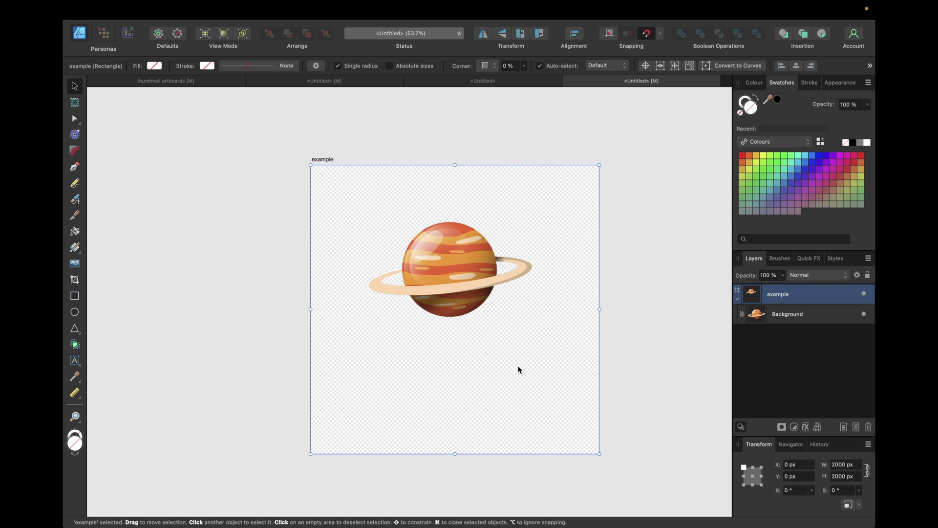
Step: Draw two new artboards in a row beside the example artboard, the second about 1310 × 1577 px
scroll(516, 371, "right", 5)
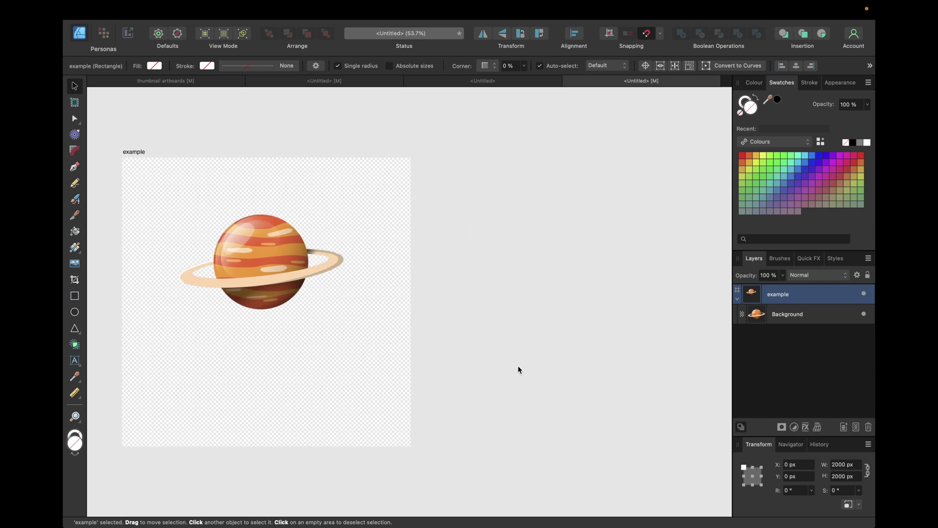
left_click(75, 103)
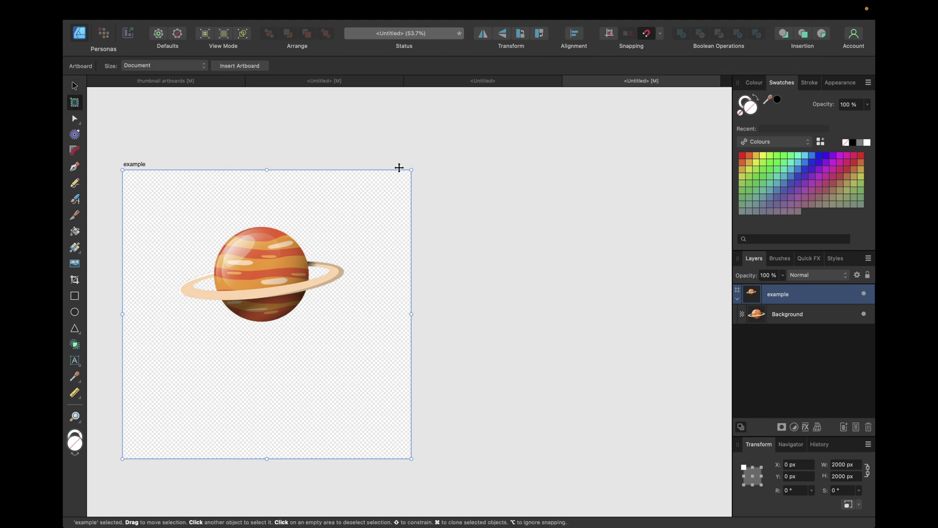
left_click_drag(433, 170, 675, 361)
scroll(677, 361, "right", 6)
left_click_drag(446, 176, 639, 403)
scroll(636, 402, "right", 4)
scroll(636, 402, "down", 1)
scroll(638, 408, "left", 5)
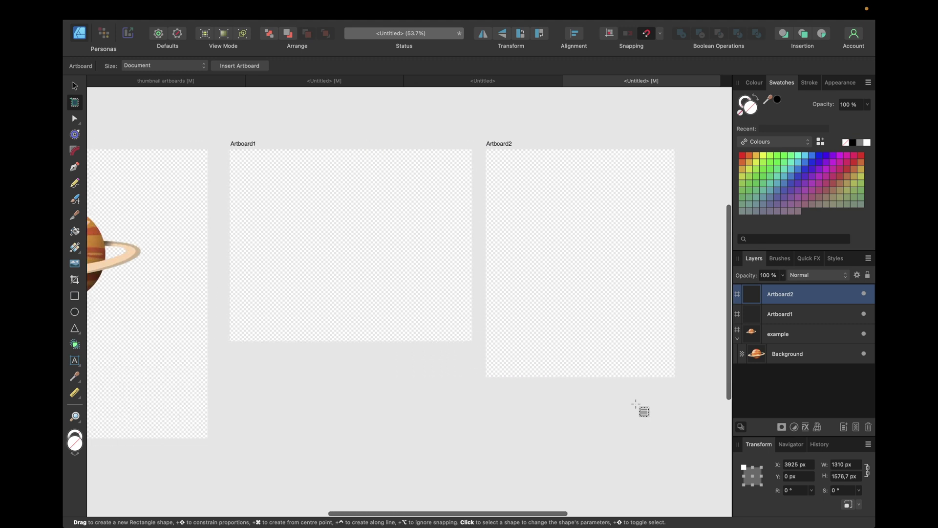
Step: Move Artboard2 below the collapsed example artboard in the layer stack and shrink it freehand to about 798 × 1328 px
left_click(750, 337)
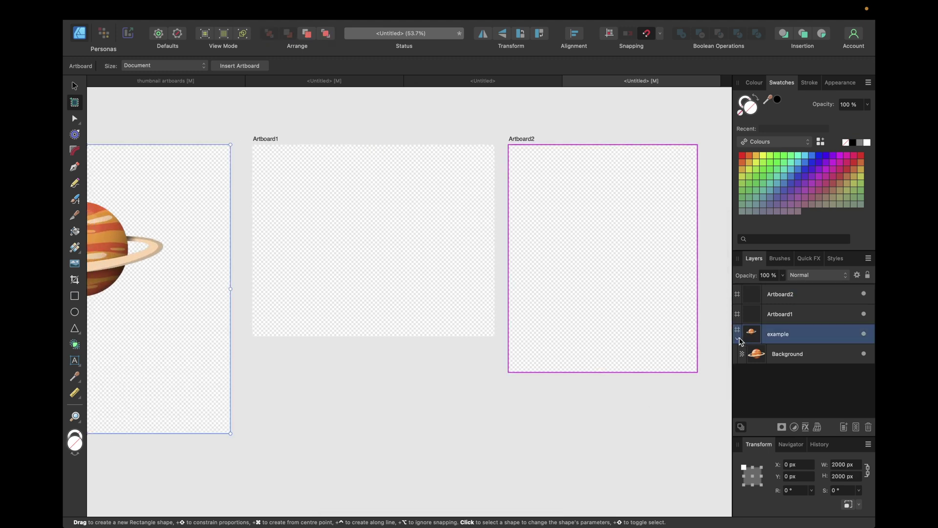
left_click_drag(780, 295, 788, 375)
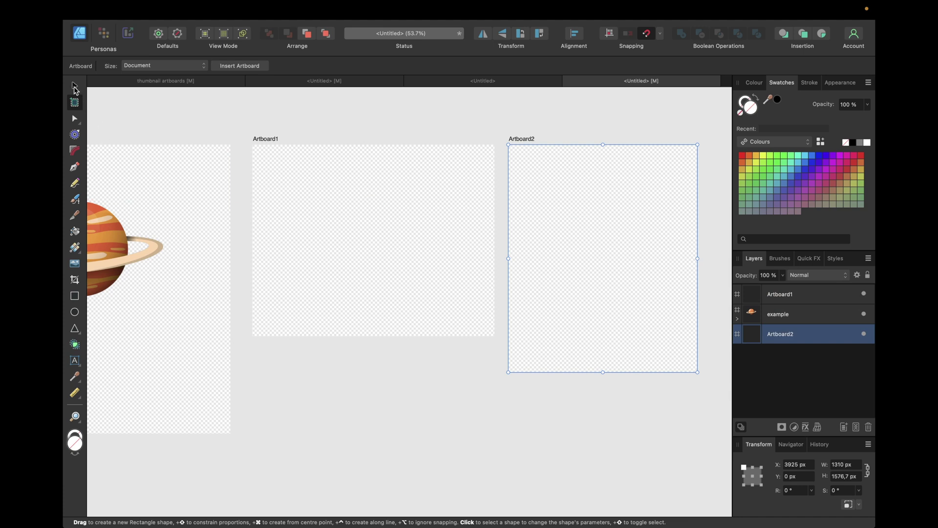
left_click(74, 87)
mouse_move(564, 202)
left_mouse_down()
mouse_move(557, 293)
mouse_move(547, 212)
mouse_move(569, 202)
left_mouse_up()
left_click_drag(514, 372, 588, 336)
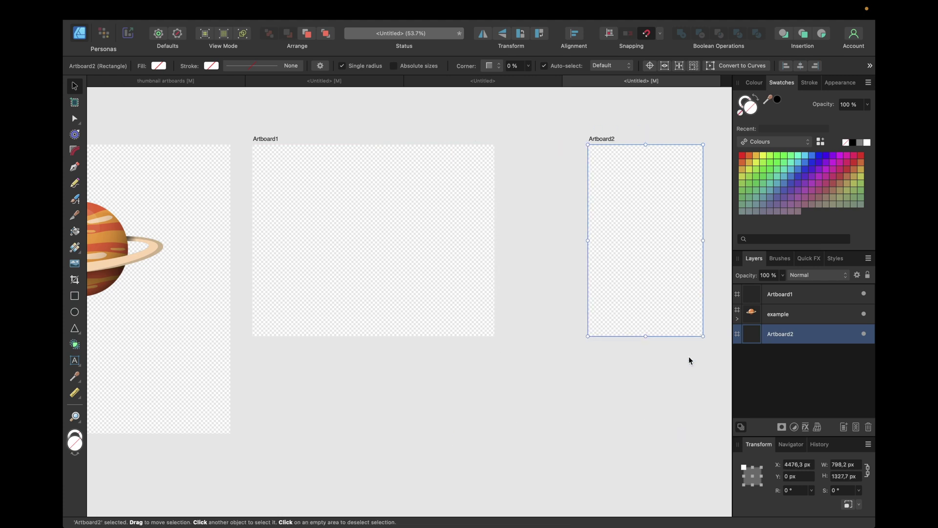
Step: Unlink Artboard2's proportions and set its width and height to 1000 px each
left_click(868, 471)
double_click(838, 464)
type("1000")
key("Return")
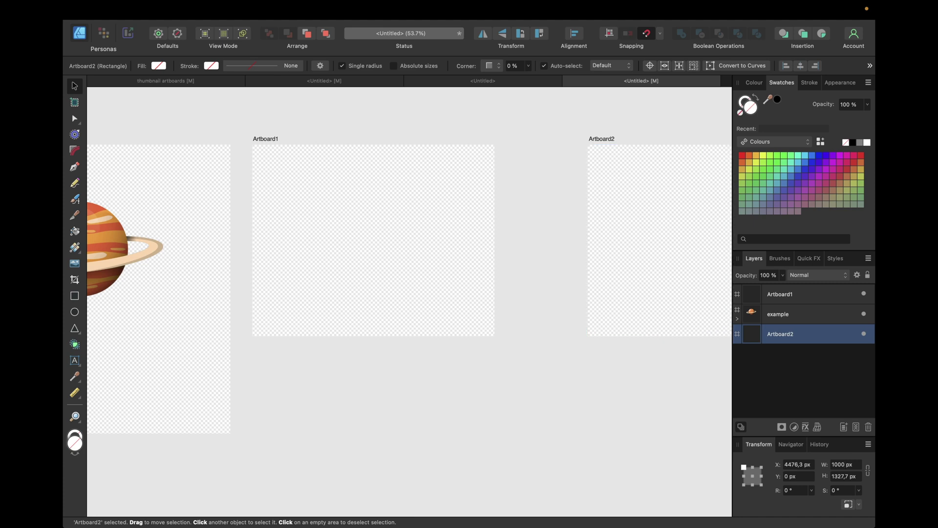
double_click(838, 476)
type("100")
key("Return")
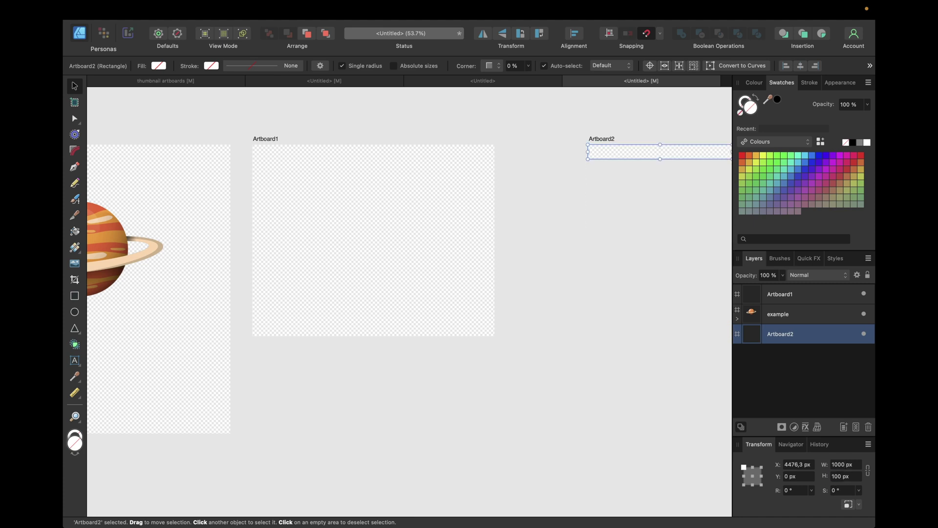
type("0")
key("Return")
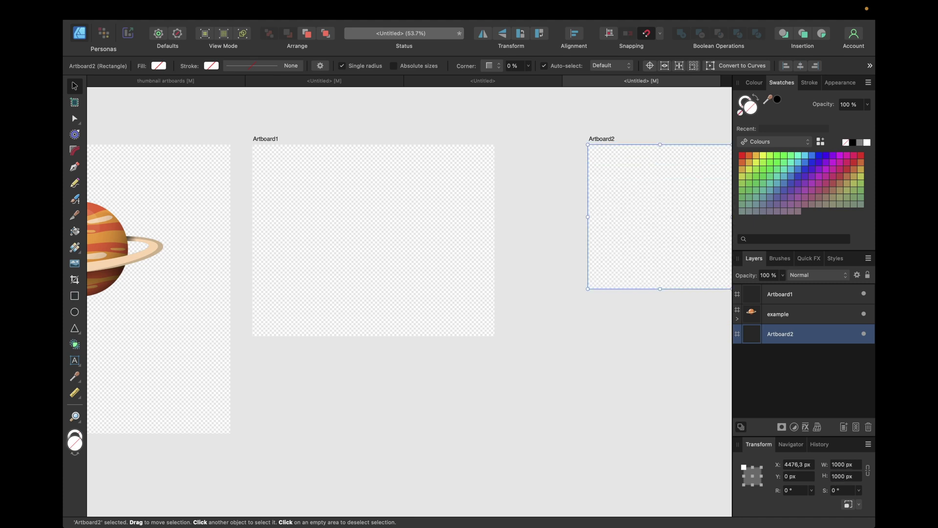
scroll(542, 395, "right", 3)
left_click(543, 394)
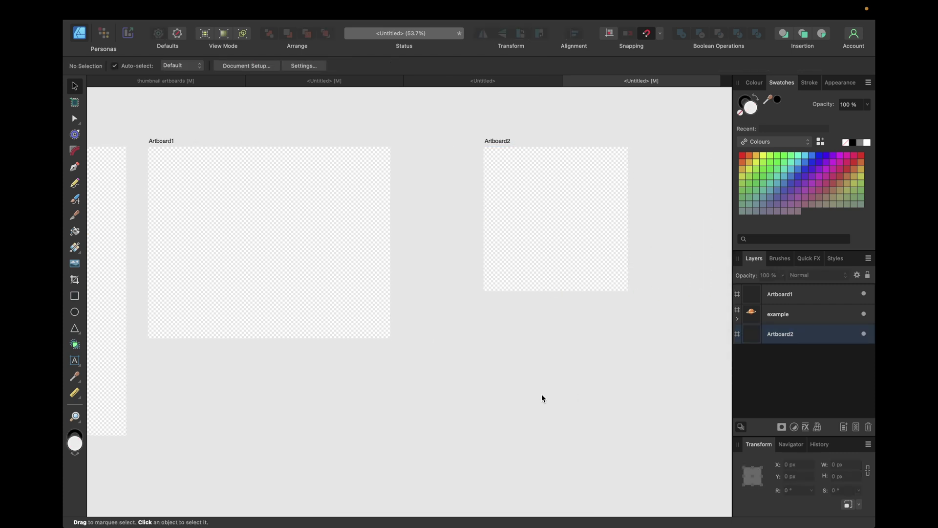
Step: Duplicate the example artboard with its planet and place the copy below Artboard1, at about X 2126 px, Y 1461 px
scroll(425, 303, "left", 5)
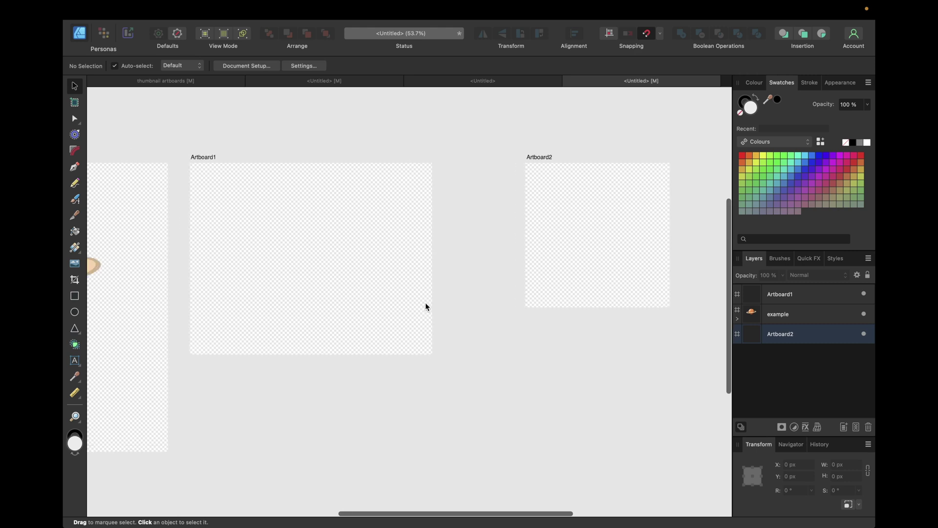
scroll(419, 303, "left", 5)
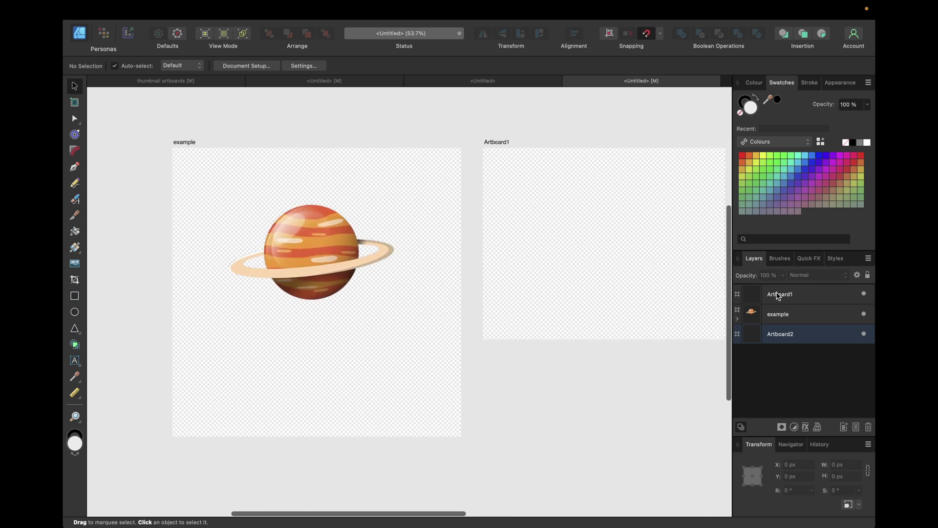
left_click(788, 316)
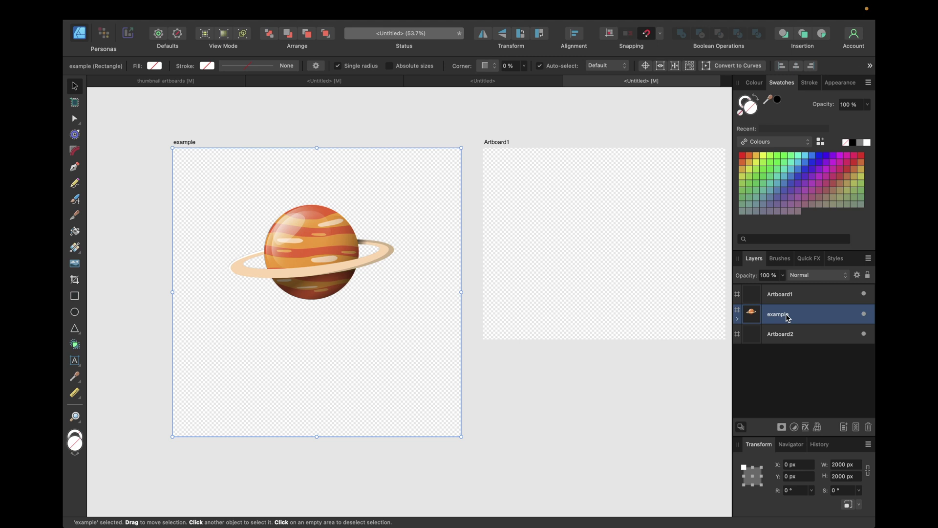
key("super+j")
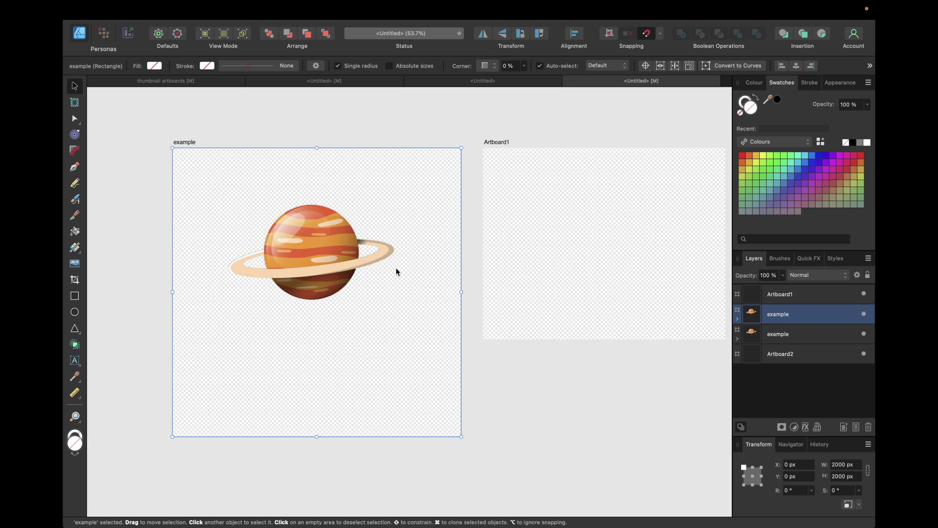
scroll(396, 268, "down", 3)
left_click_drag(342, 253, 510, 368)
left_click(610, 352)
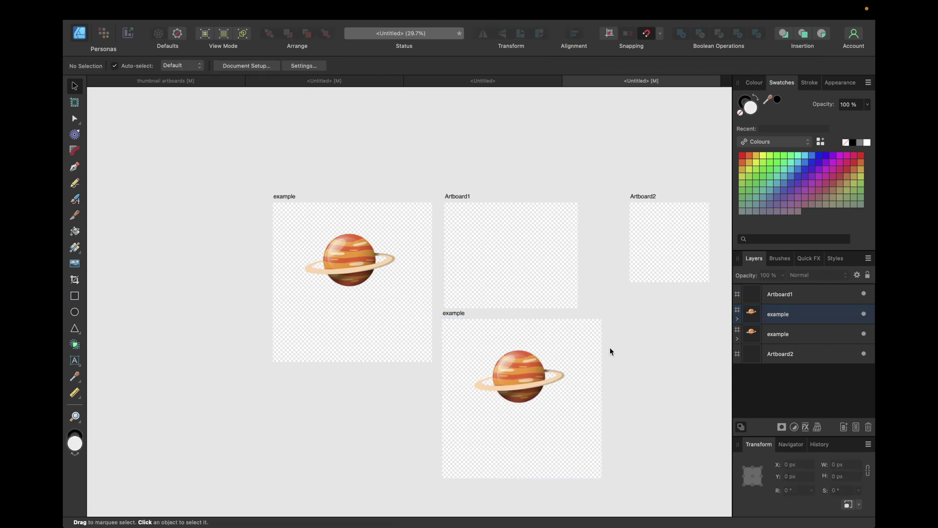
left_click(773, 315)
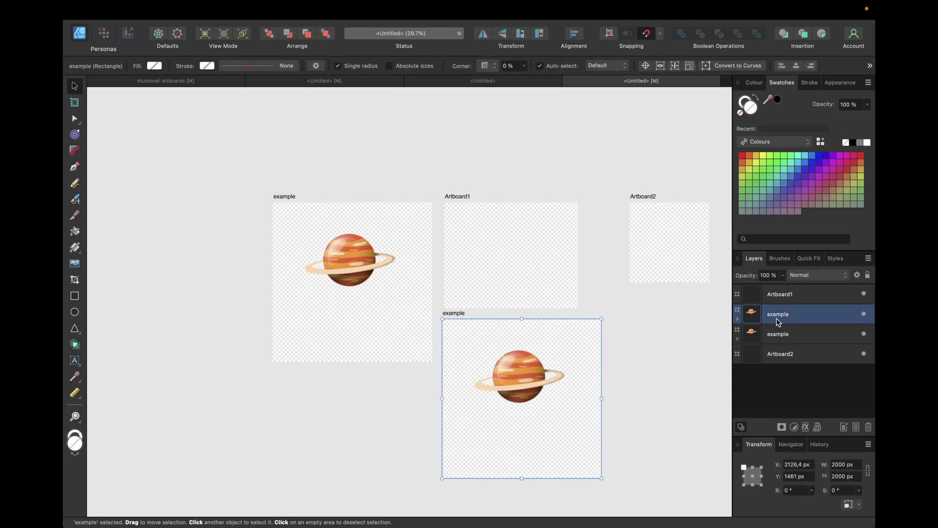
Step: Move the duplicated example artboard with its planet to X 2000 px, Y about 1399 px, in line with the original artboard's edge
left_click(774, 334)
left_click(530, 358)
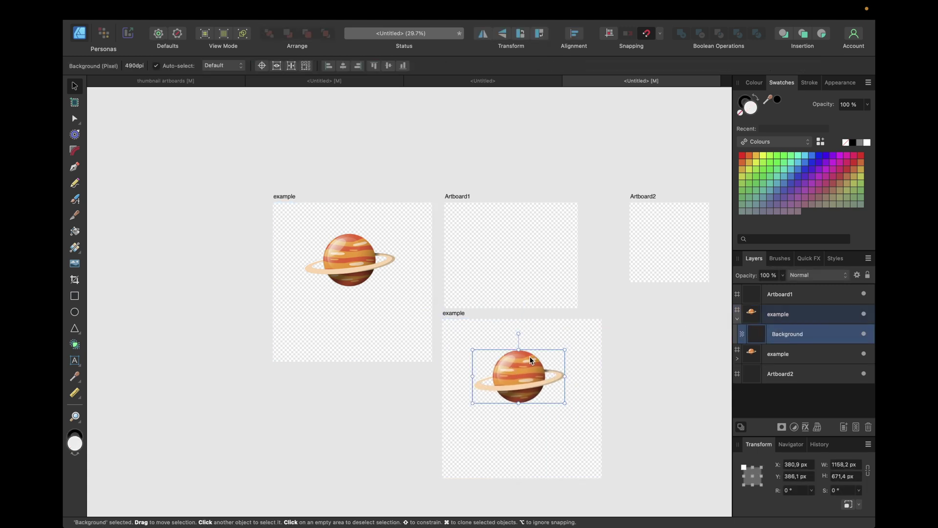
left_click(778, 319)
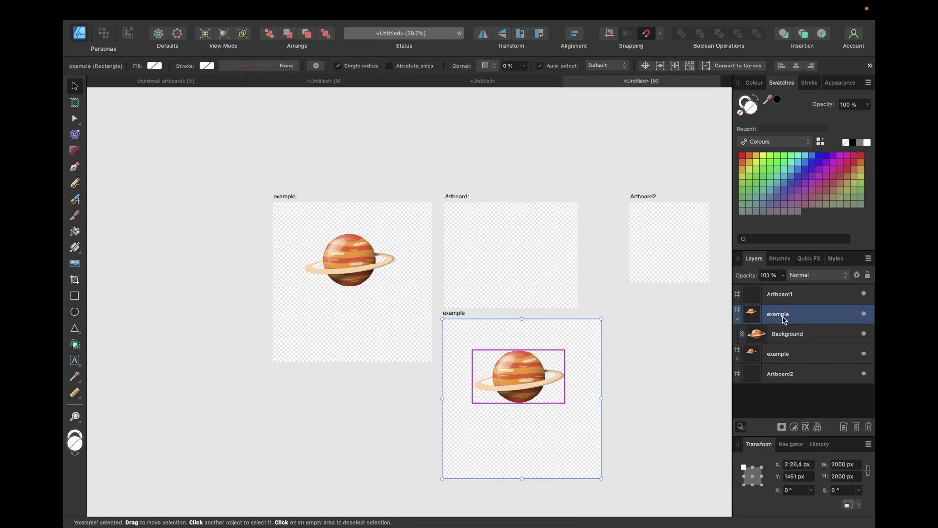
left_click(456, 309)
left_click(455, 314)
left_click_drag(455, 333, 446, 327)
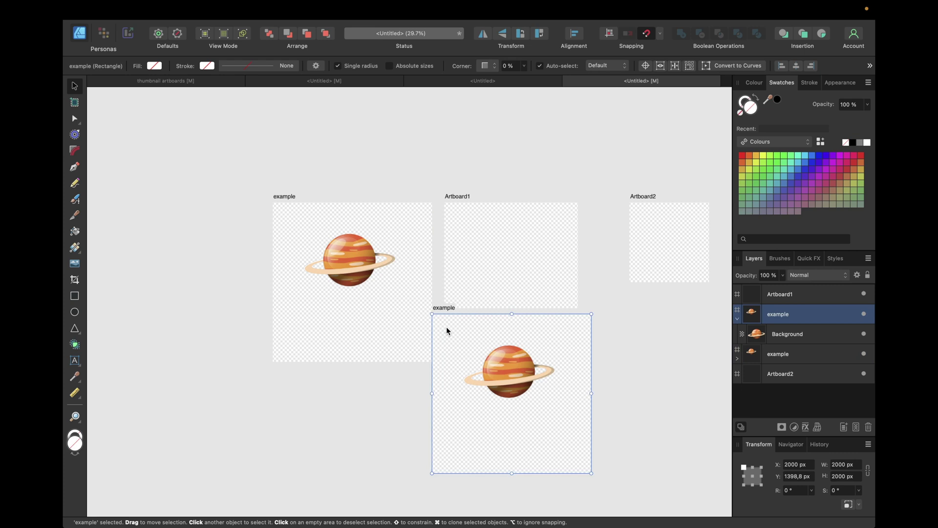
Step: Nudge the duplicated example artboard horizontally away from the original to X 2100 px and deselect it
key("shift+Right")
key("shift+Right")
key("shift+Right")
key("shift+Right")
key("shift+Right")
key("shift+Right")
key("shift+Right")
key("shift+Right")
key("shift+Right")
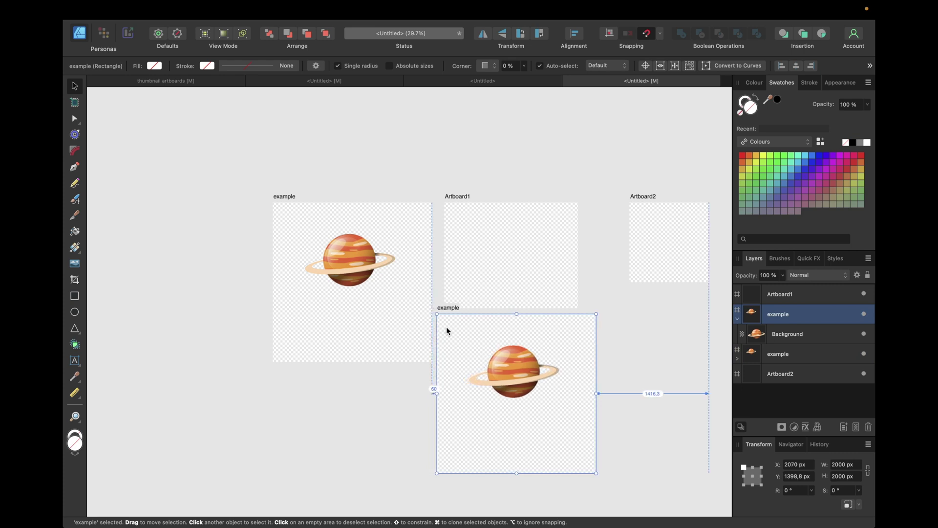
key("shift+Right")
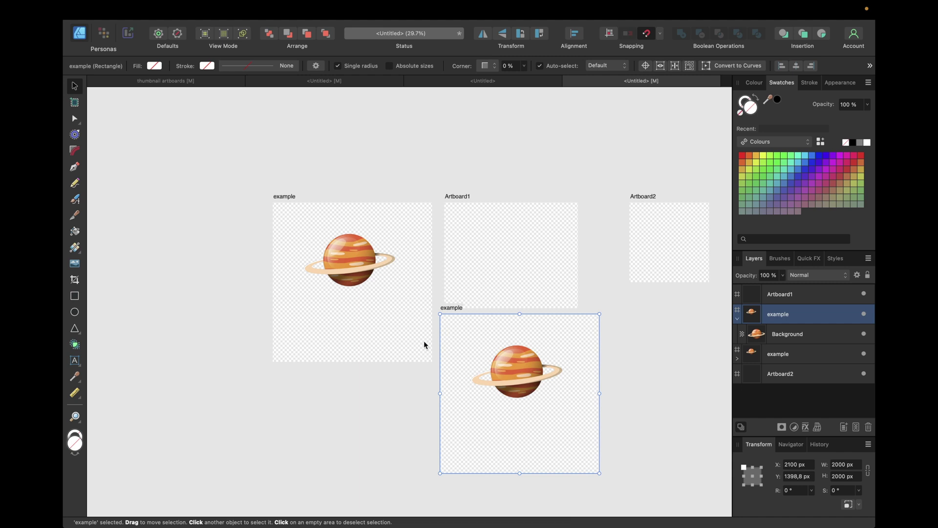
left_click(392, 405)
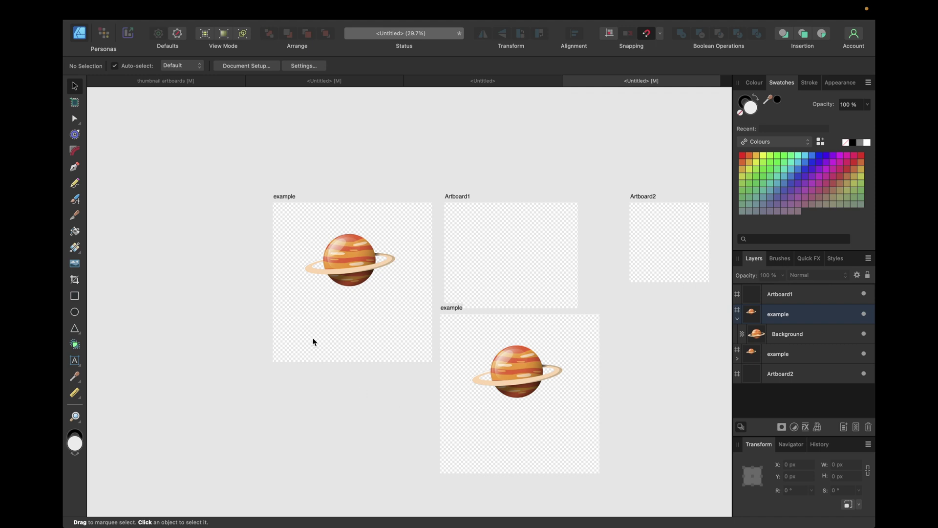
Step: Enlarge the planet in the original example artboard to about 1747 × 1013 px and centre it horizontally there
left_click(357, 253)
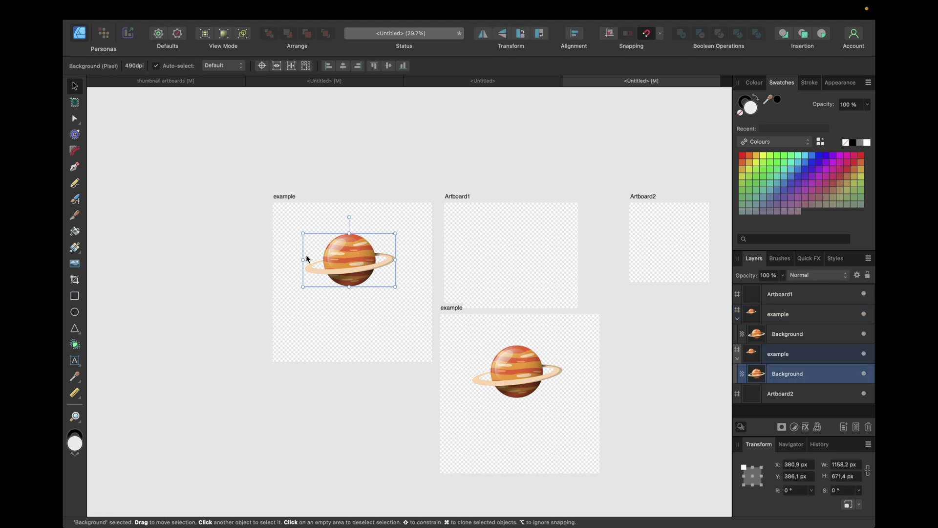
left_click_drag(301, 285, 258, 314)
mouse_move(346, 251)
left_mouse_down()
mouse_move(382, 251)
mouse_move(356, 252)
left_mouse_up()
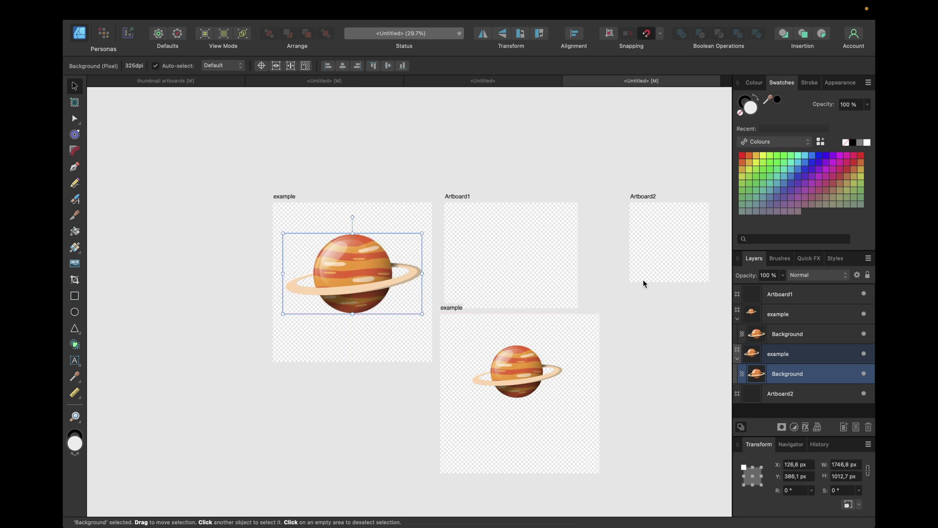
Step: Delete the original example artboard but keep the objects it contains
left_click(799, 354)
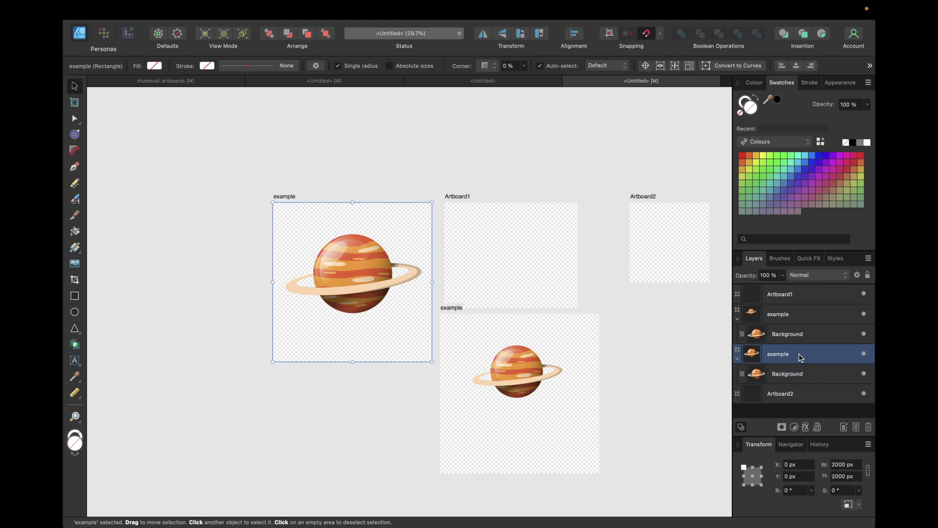
key("Delete")
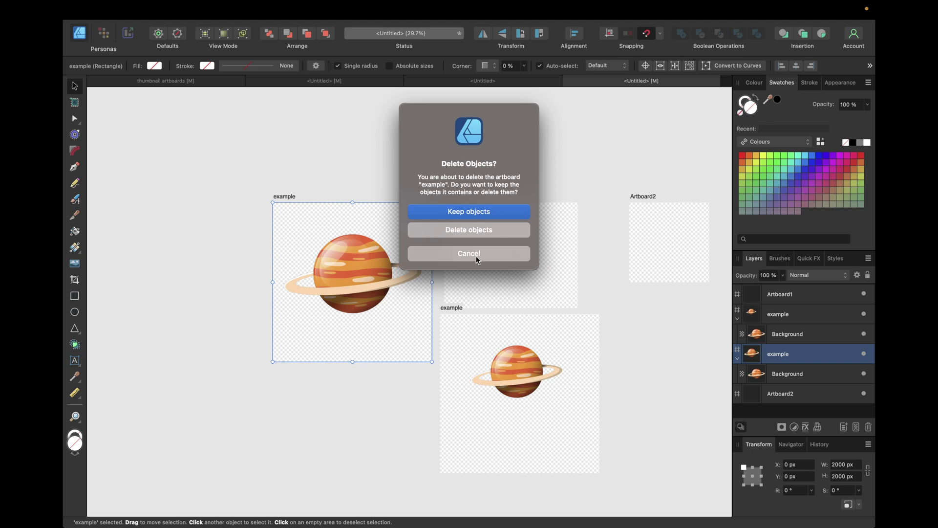
left_click(469, 211)
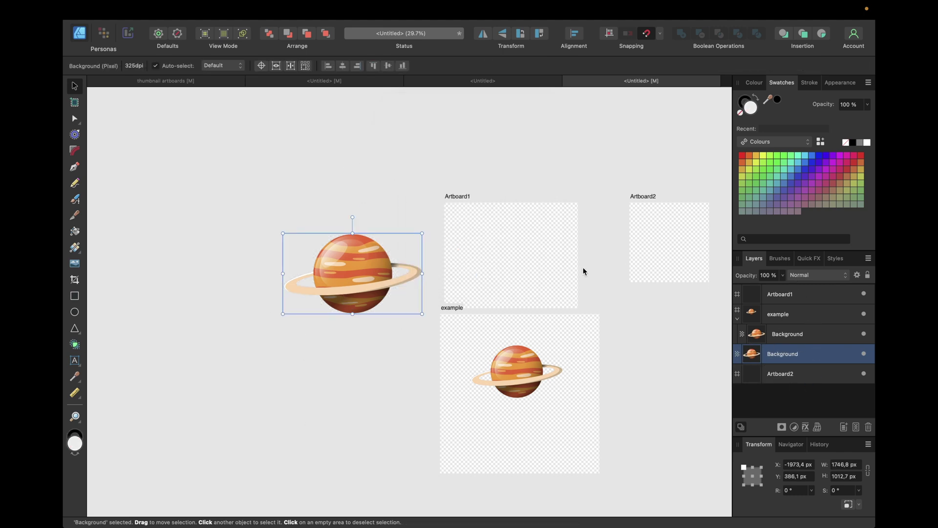
Step: Place the freed planet over Artboard1 at about X 253 px, Y -119 px, and move its layer out of the artboard to the top of the stack
left_click_drag(353, 283, 531, 240)
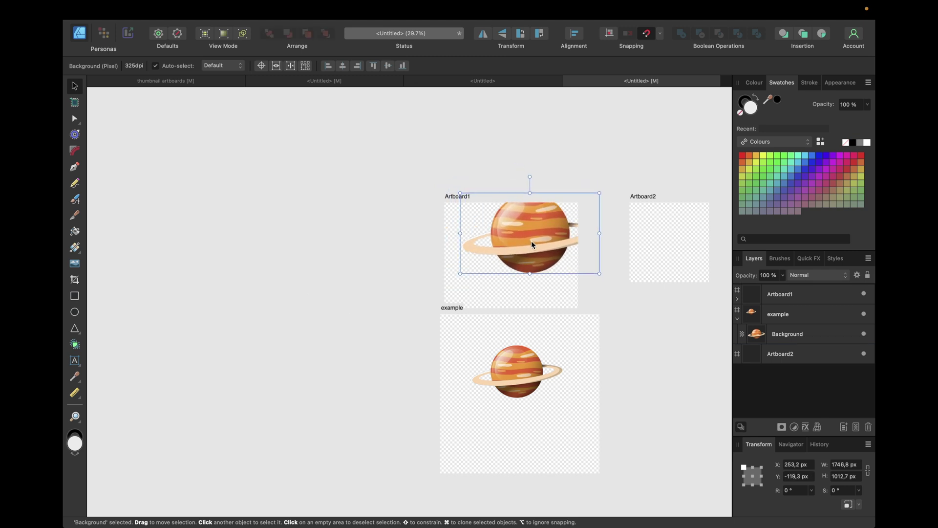
left_click(737, 298)
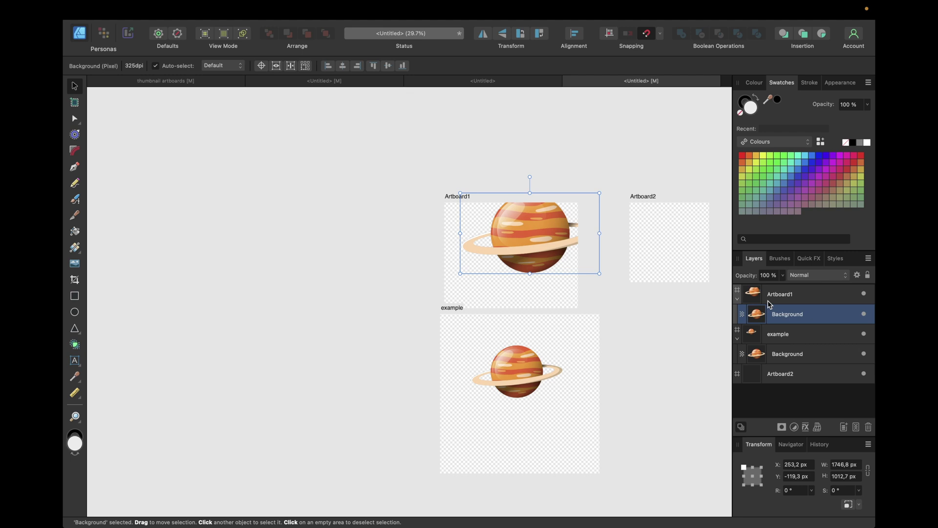
left_click_drag(771, 313, 774, 292)
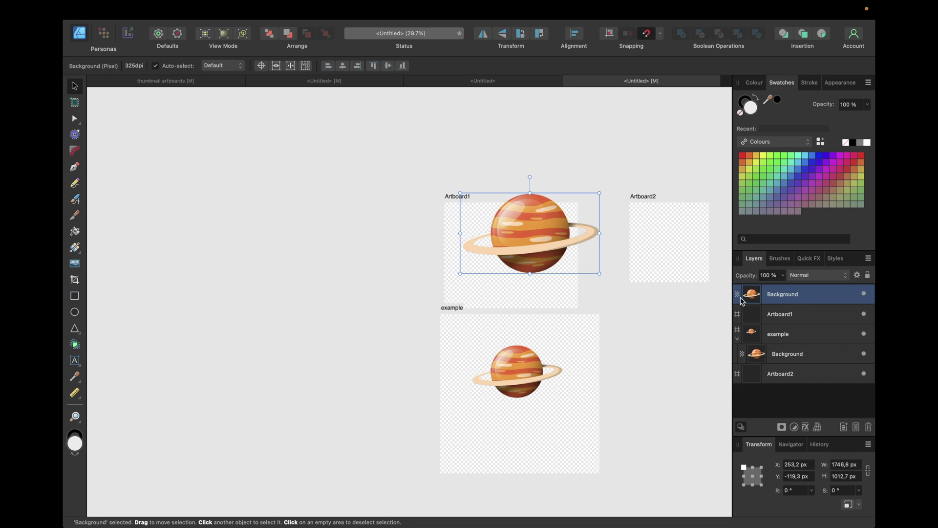
left_click(664, 332)
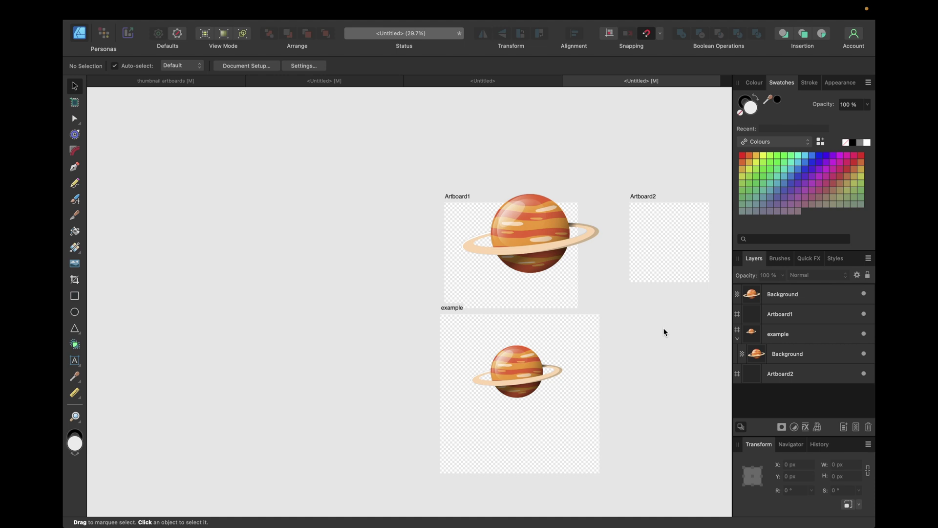